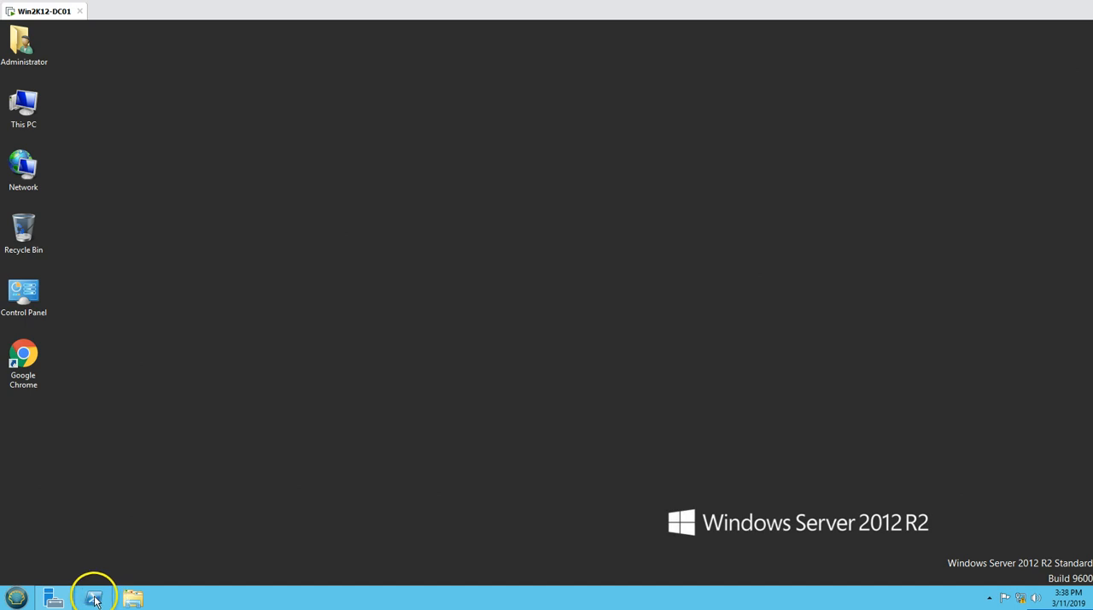
Open Windows PowerShell and run $PSVersionTable to check the installed PowerShell version.
{"action": "right_click", "coordinate": [92, 599]}
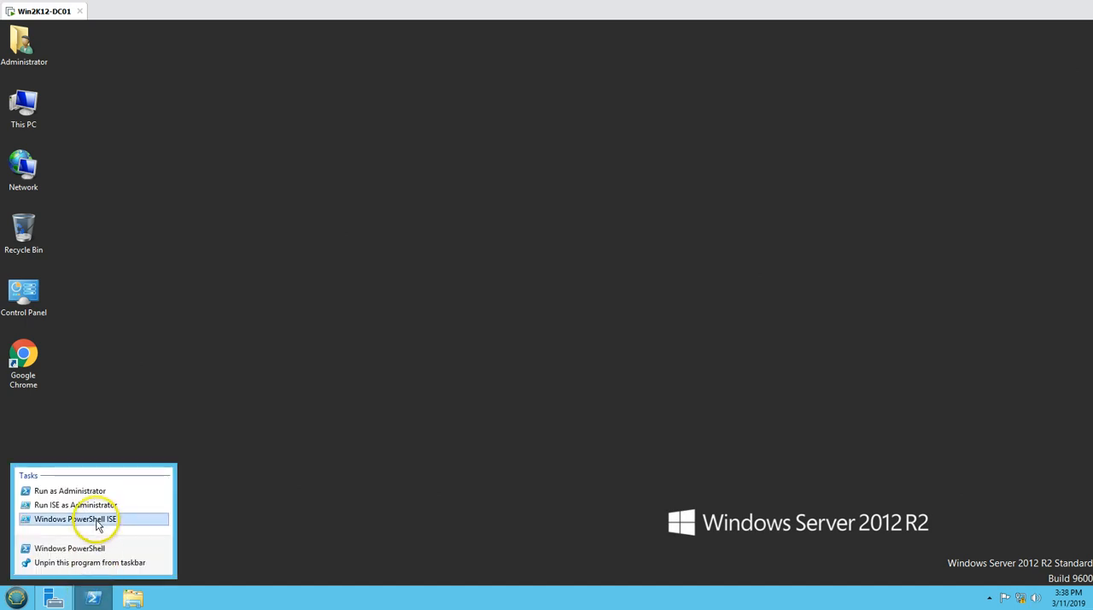
{"action": "left_click", "coordinate": [90, 550]}
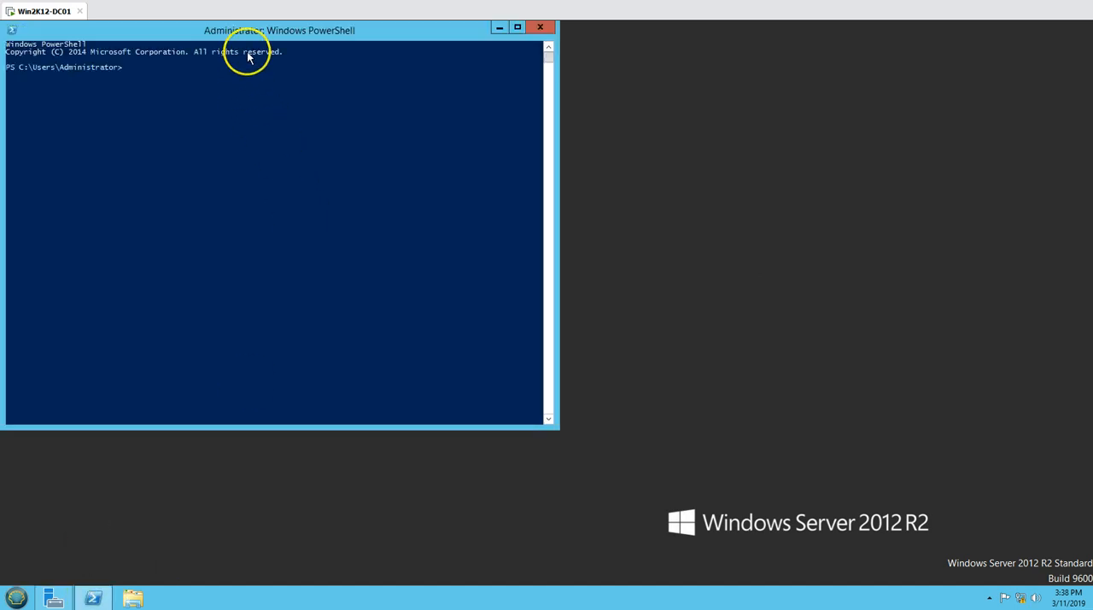
{"action": "left_click_drag", "start_coordinate": [249, 32], "coordinate": [490, 83]}
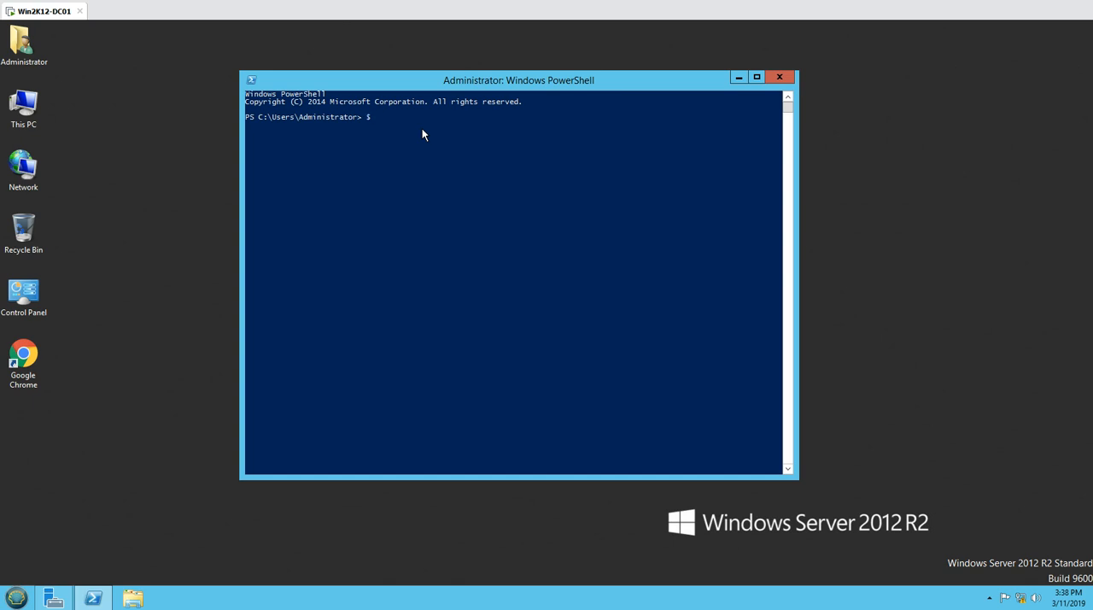
{"action": "type", "text": "PSVersionTable"}
{"action": "key", "text": "Return"}
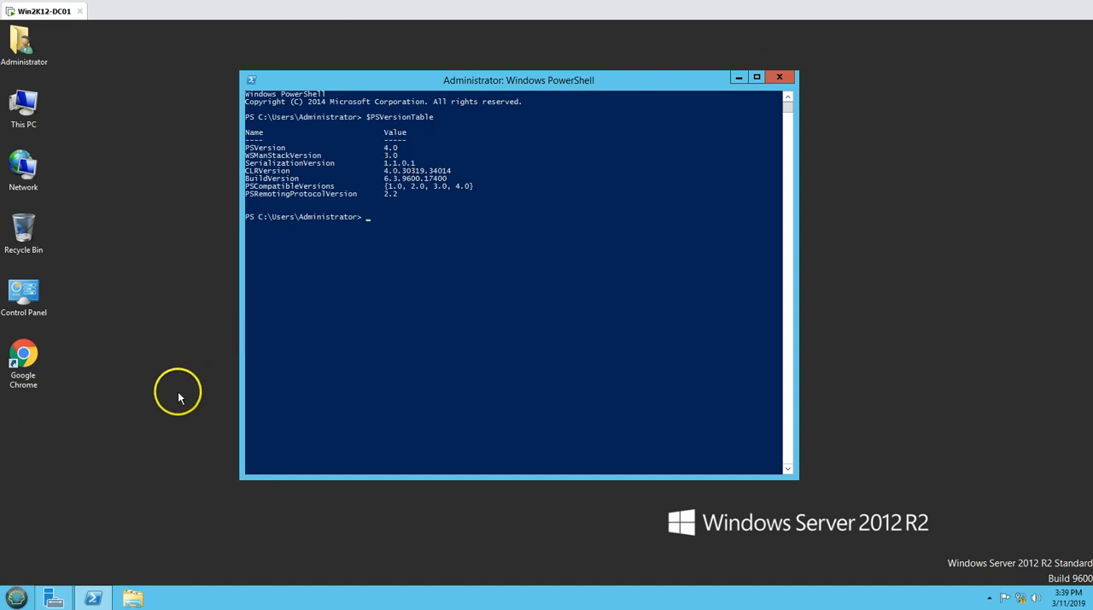
Open Google Chrome and search for "powershell version 5 download windows server 2012 r2".
{"action": "left_click", "coordinate": [31, 353]}
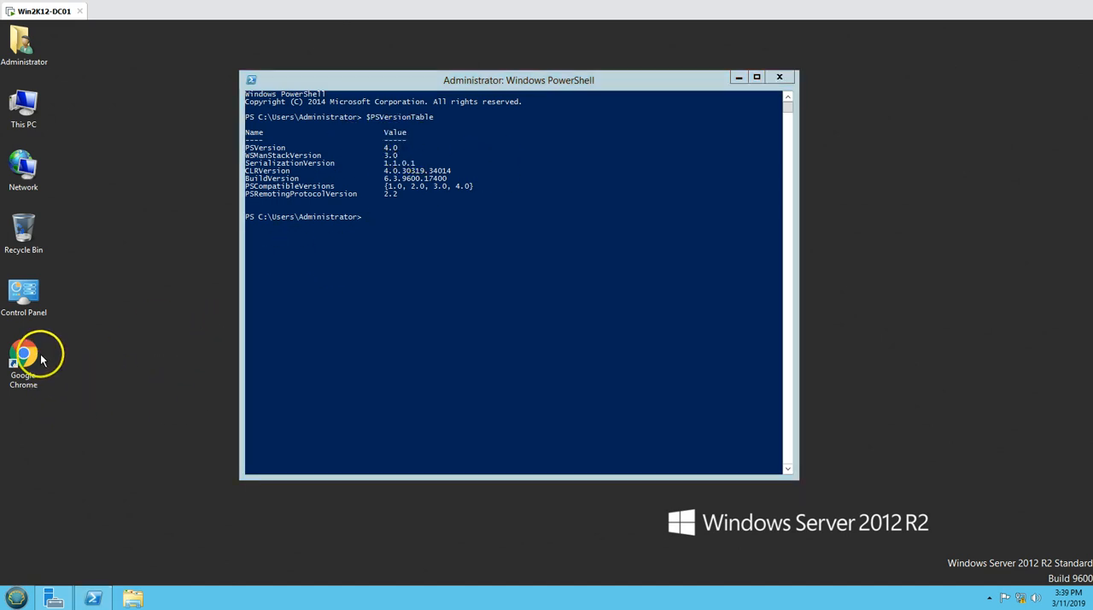
{"action": "double_click", "coordinate": [34, 352]}
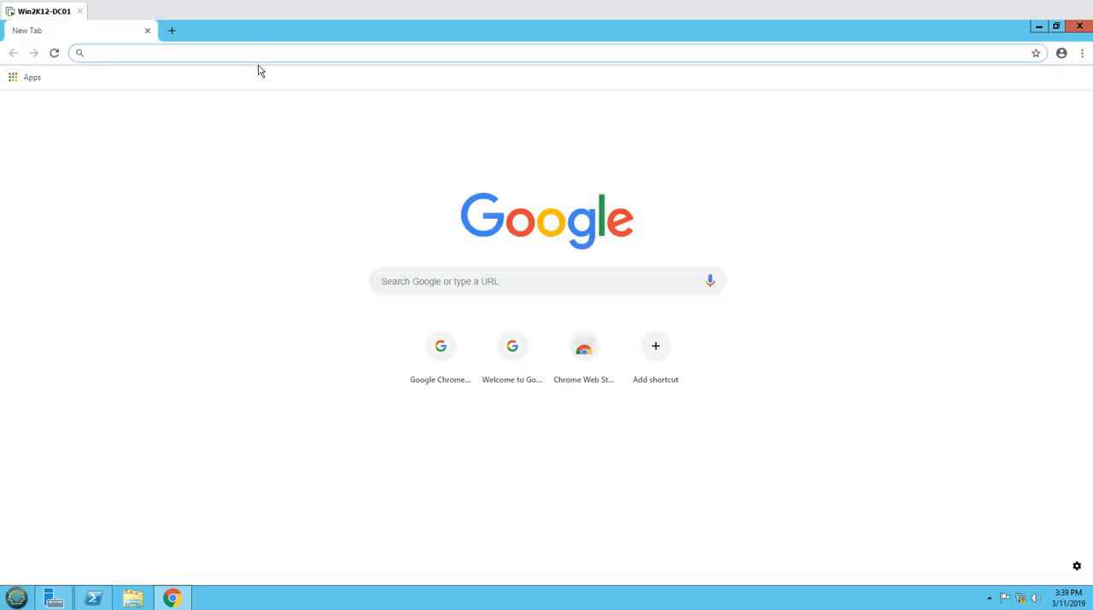
{"action": "type", "text": "po"}
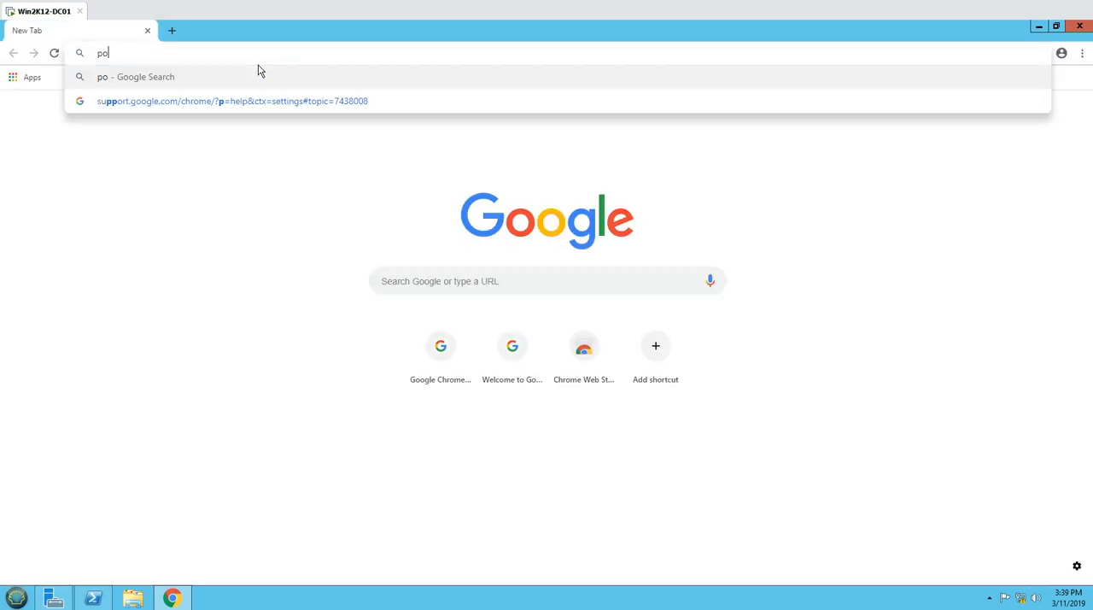
{"action": "type", "text": "werhsel"}
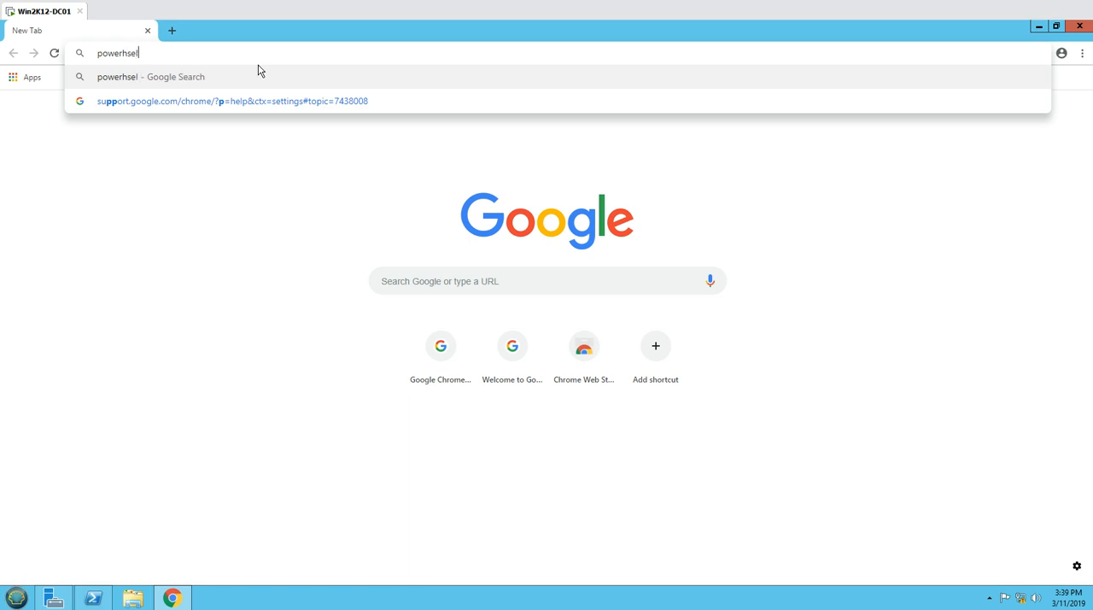
{"action": "type", "text": "l version"}
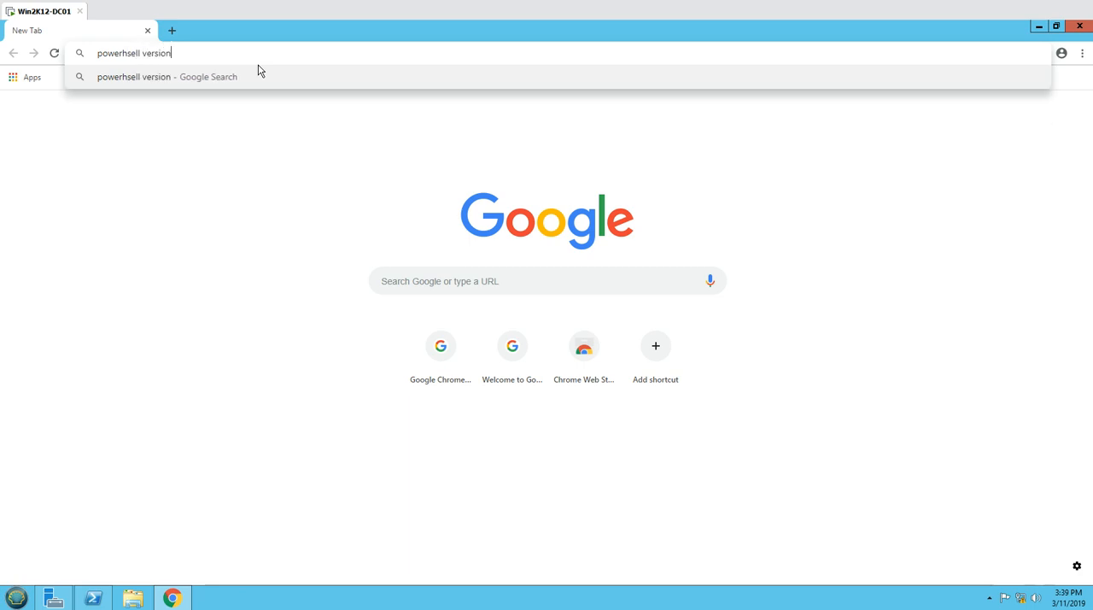
{"action": "type", "text": " 5 download"}
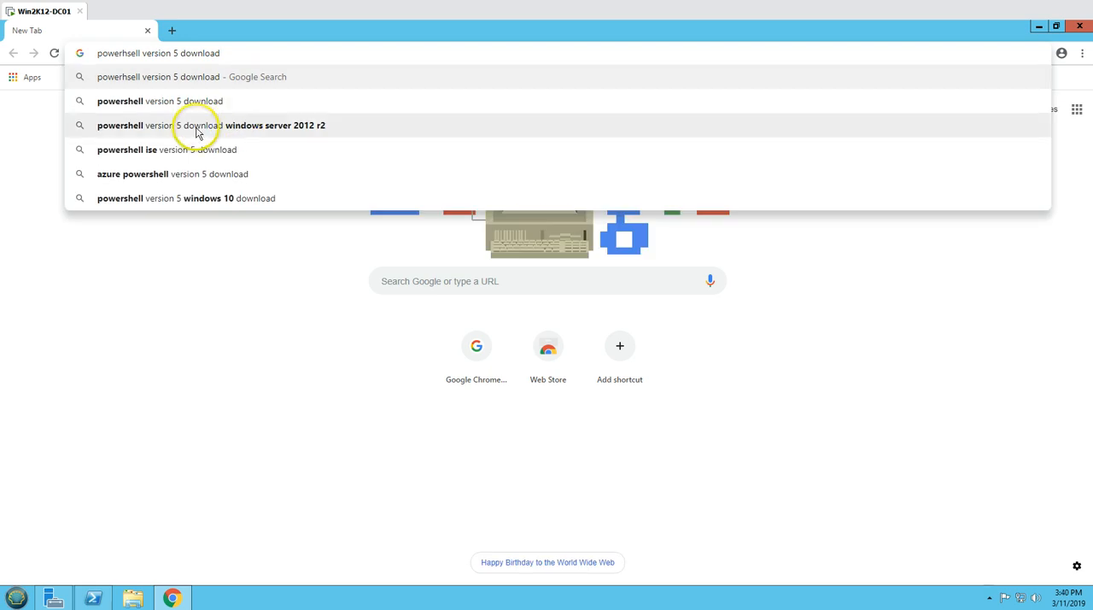
{"action": "left_click", "coordinate": [308, 127]}
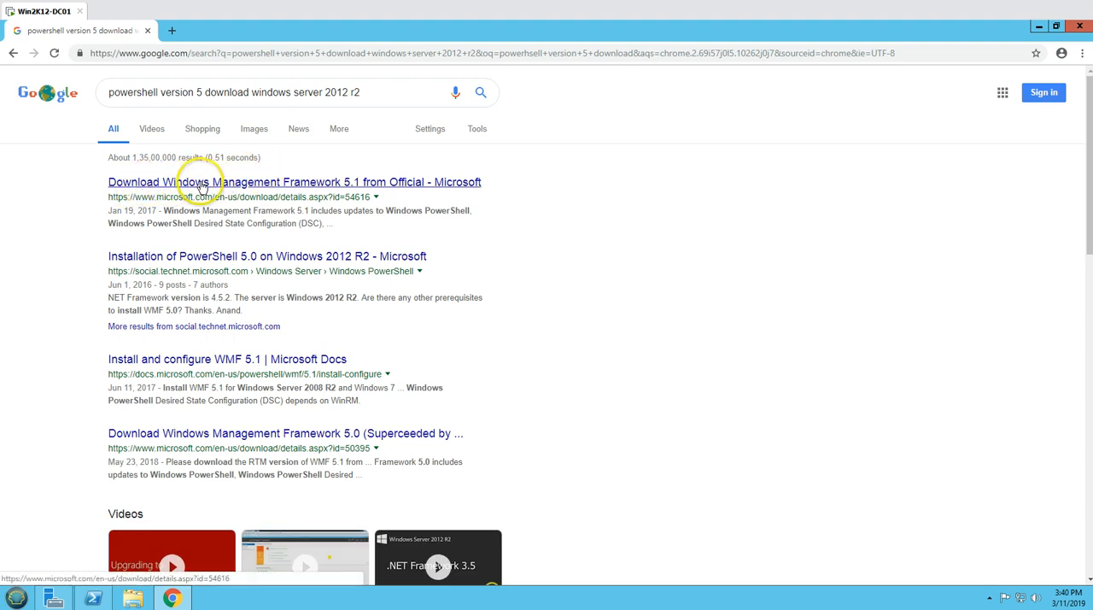
Open Microsoft's Windows Management Framework 5.1 download page and bring up its list of downloadable files.
{"action": "left_click", "coordinate": [376, 188]}
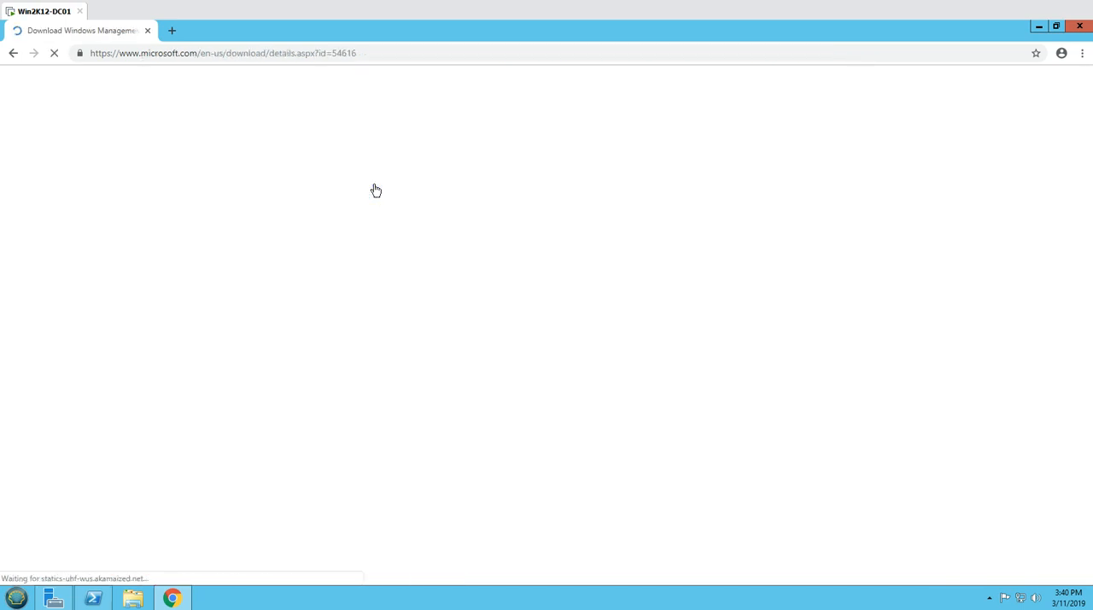
{"action": "scroll", "coordinate": [456, 402], "scroll_direction": "down", "scroll_amount": 2}
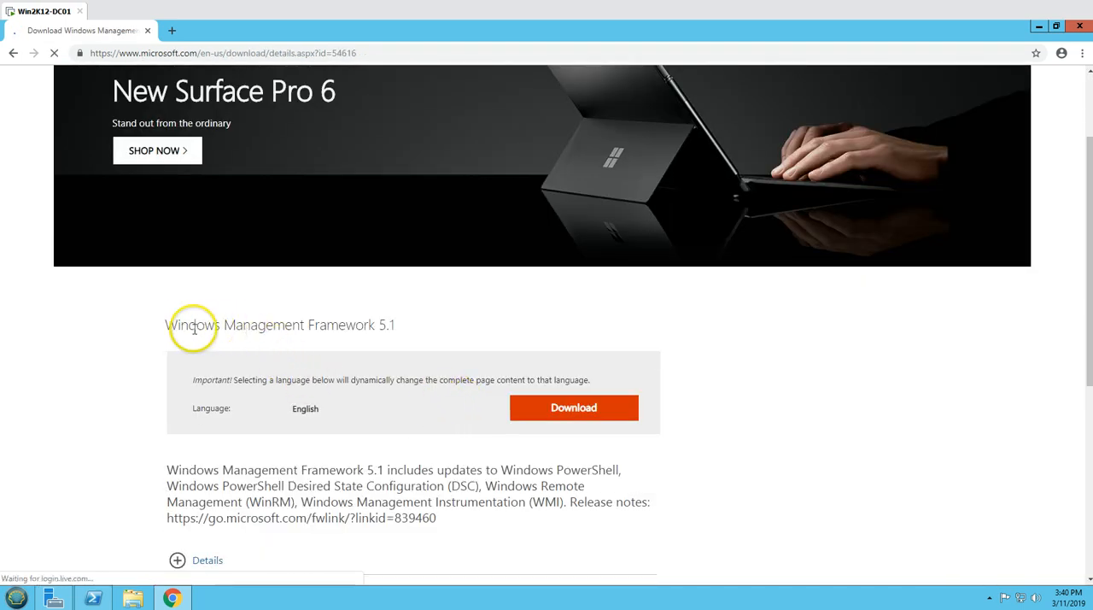
{"action": "left_click_drag", "start_coordinate": [177, 326], "coordinate": [402, 325]}
{"action": "left_click", "coordinate": [411, 323]}
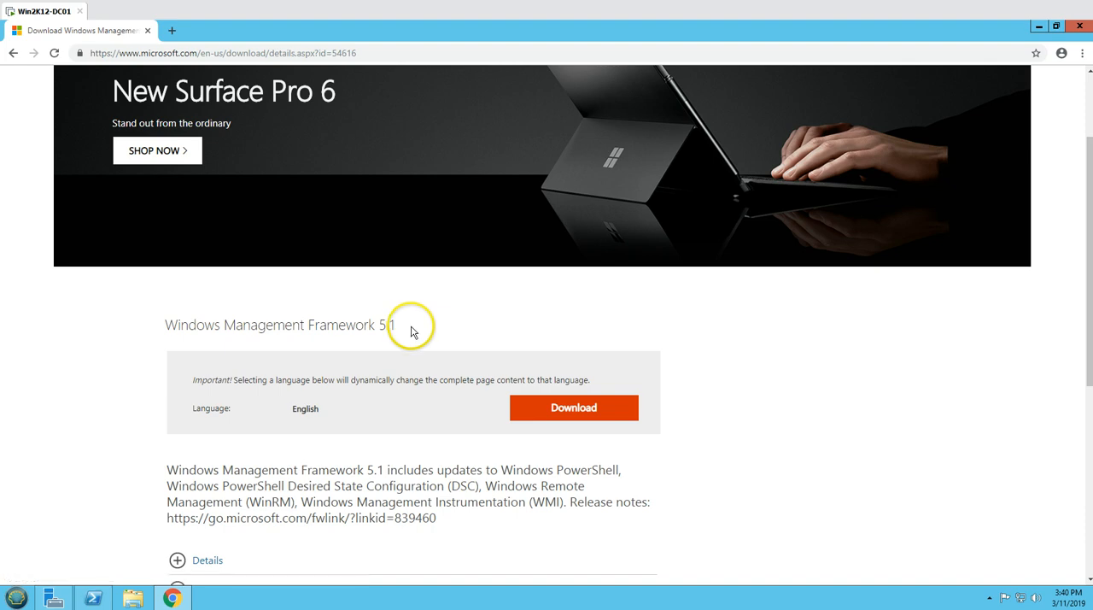
{"action": "scroll", "coordinate": [469, 473], "scroll_direction": "down", "scroll_amount": 1}
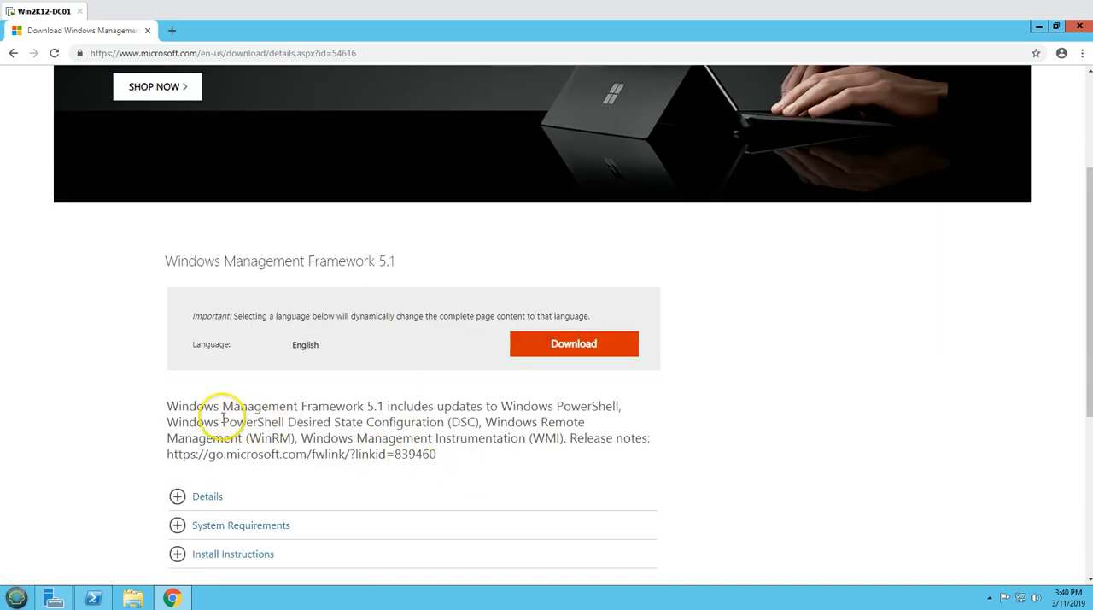
{"action": "left_click_drag", "start_coordinate": [181, 422], "coordinate": [305, 424]}
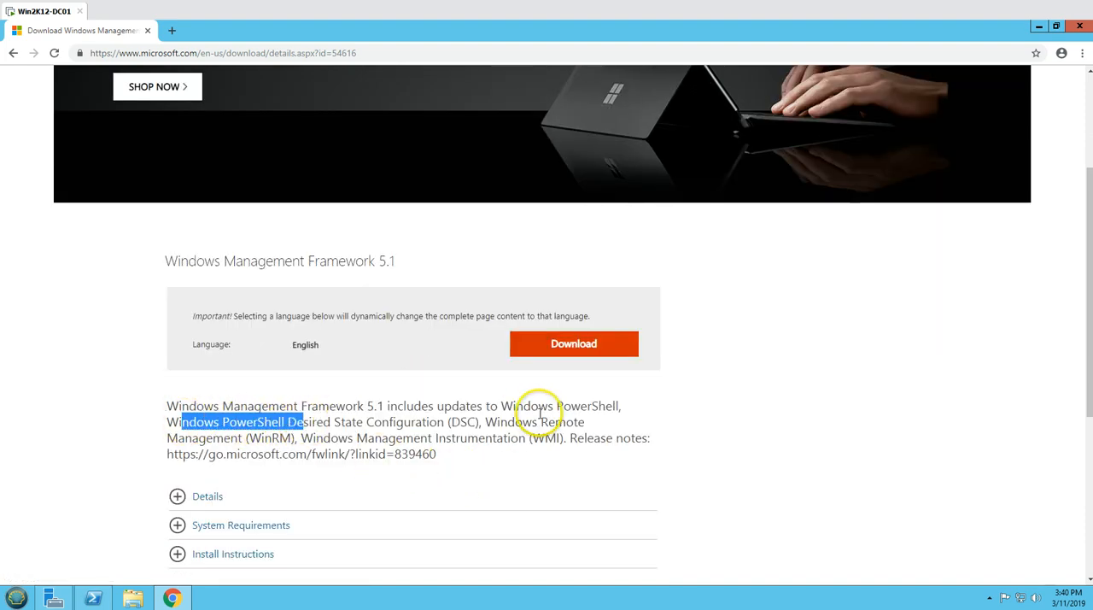
{"action": "left_click", "coordinate": [306, 406]}
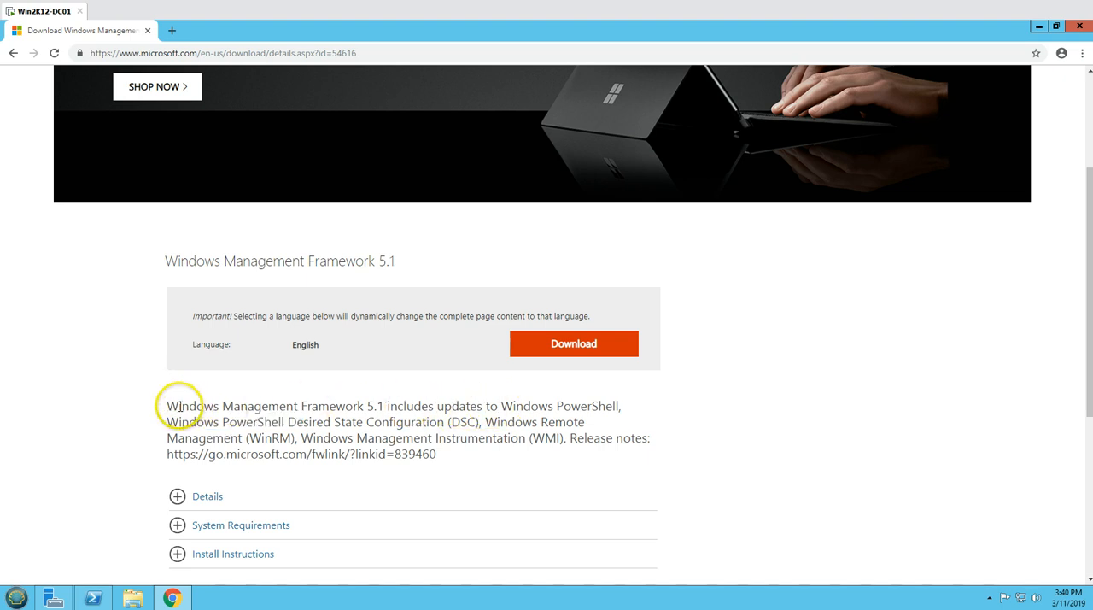
{"action": "left_click_drag", "start_coordinate": [178, 406], "coordinate": [621, 408]}
{"action": "left_click", "coordinate": [480, 406]}
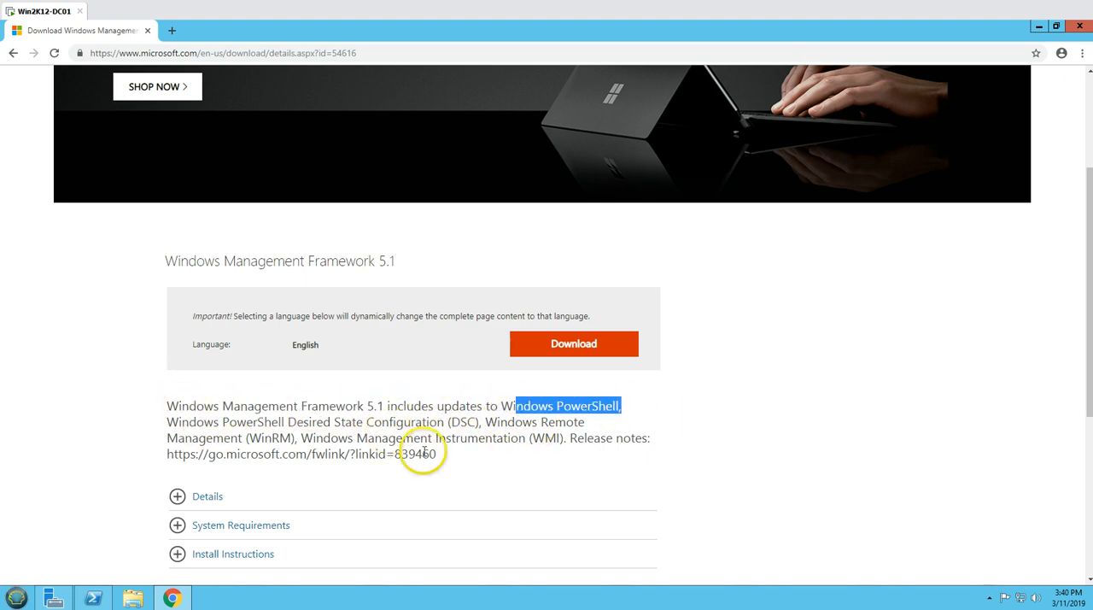
{"action": "left_click", "coordinate": [555, 347]}
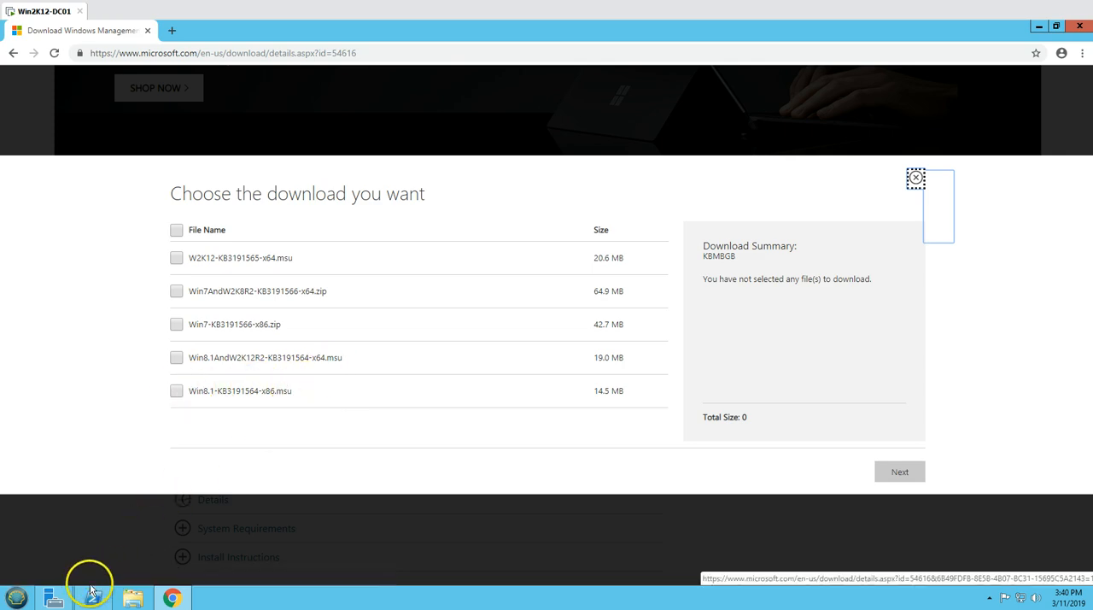
Switch to Server Manager and check the operating system version in the Local Server properties.
{"action": "left_click", "coordinate": [58, 597]}
{"action": "left_click", "coordinate": [45, 114]}
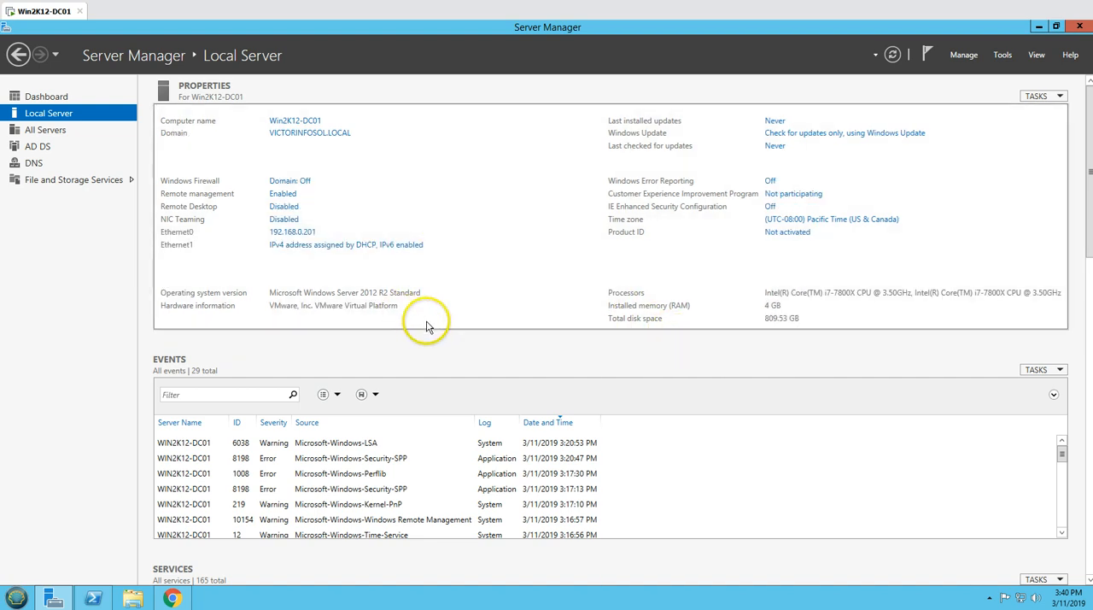
{"action": "left_click", "coordinate": [71, 119]}
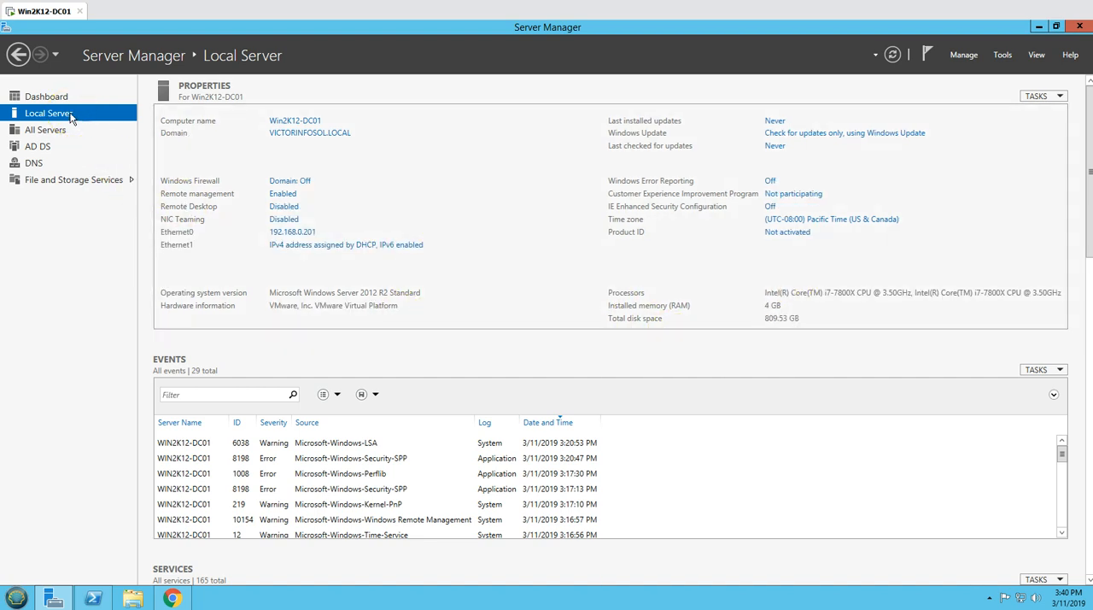
Check the system type in the computer's System properties, and return to the file list in Chrome.
{"action": "left_click", "coordinate": [18, 597]}
{"action": "right_click", "coordinate": [185, 427]}
{"action": "left_click", "coordinate": [213, 518]}
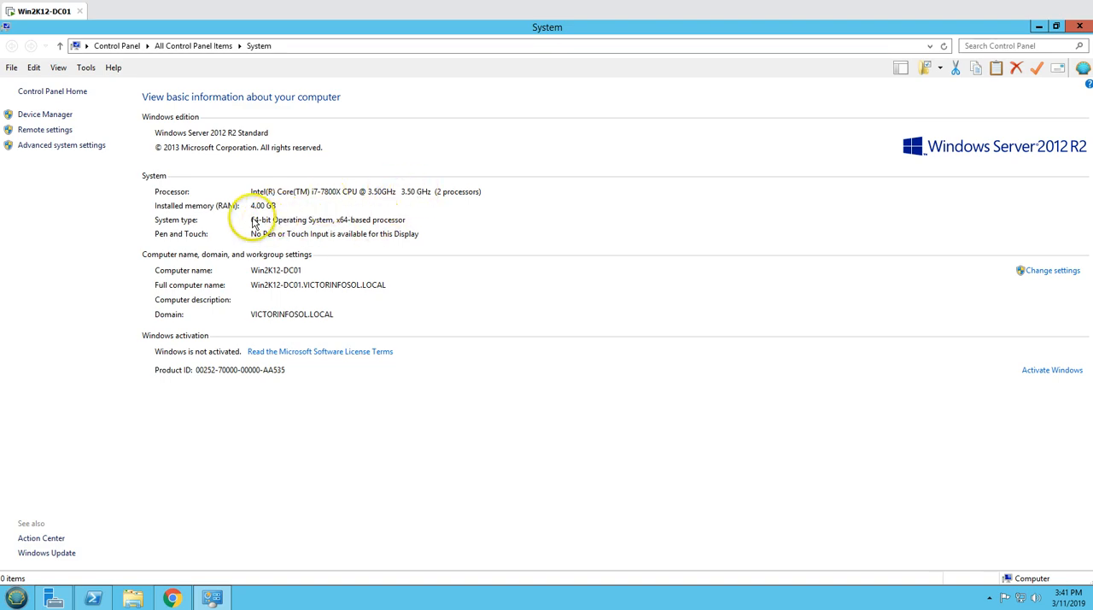
{"action": "left_click", "coordinate": [1080, 27]}
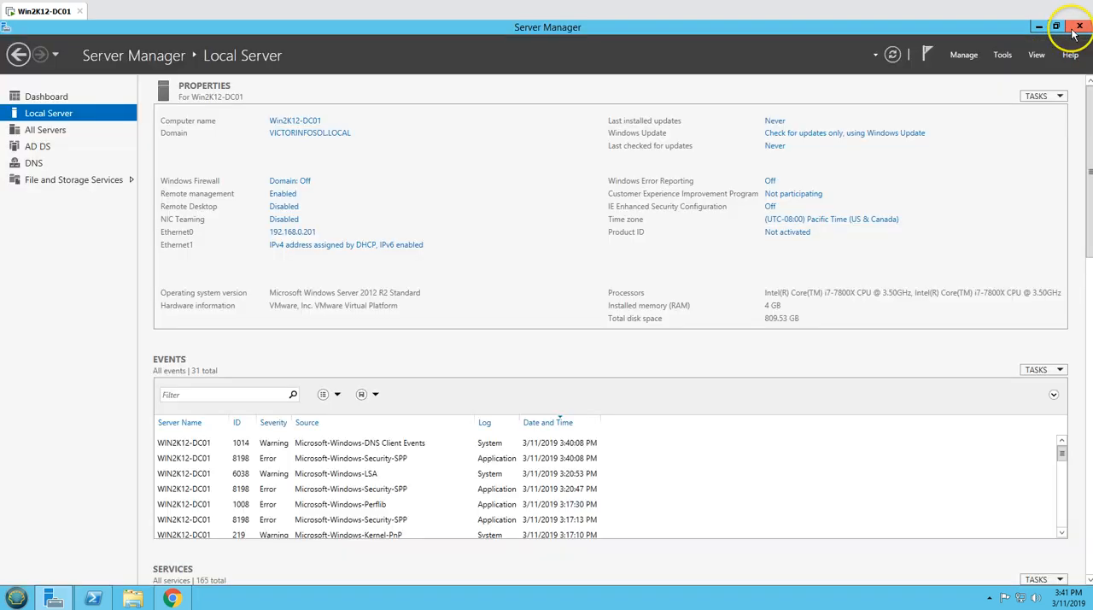
{"action": "left_click", "coordinate": [1039, 27]}
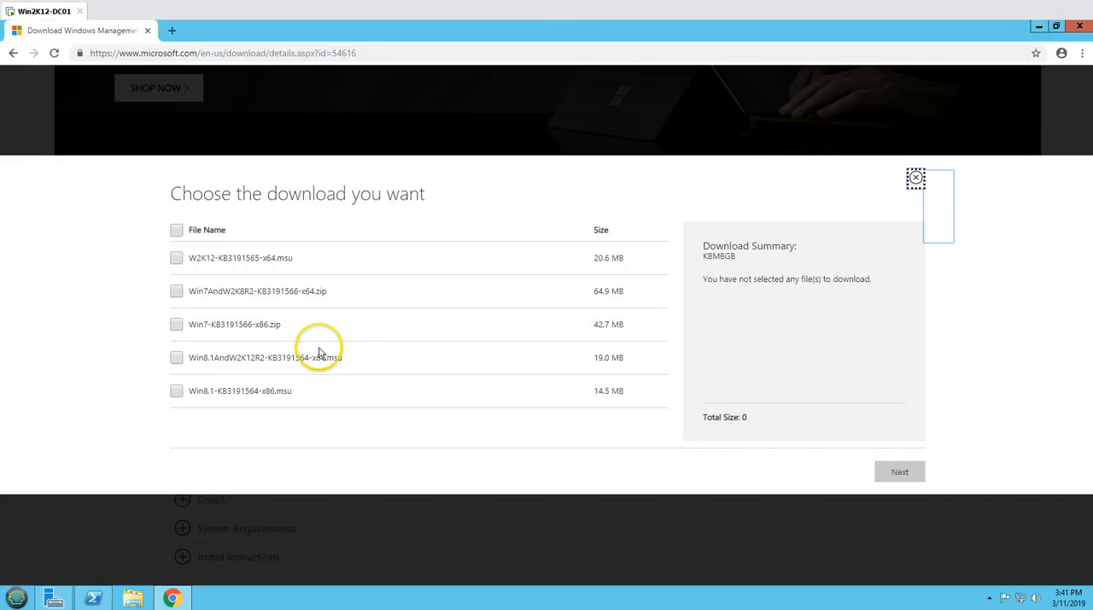
Select Win8.1AndW2K12R2-KB3191564-x64.msu as the only file and start its download.
{"action": "left_click", "coordinate": [178, 359]}
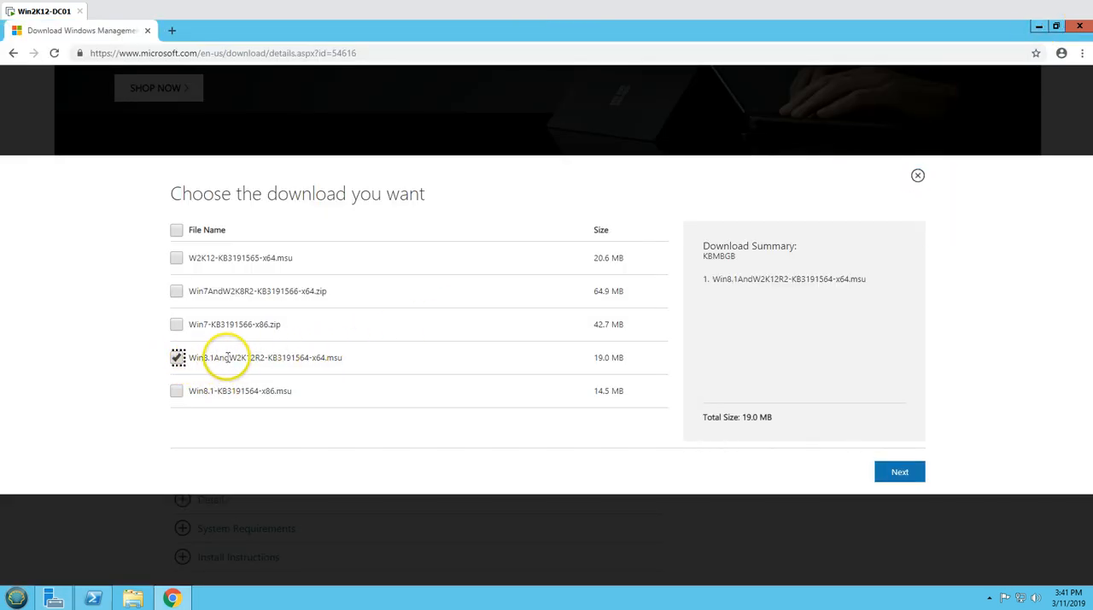
{"action": "left_click_drag", "start_coordinate": [229, 358], "coordinate": [376, 359]}
{"action": "left_click", "coordinate": [903, 475]}
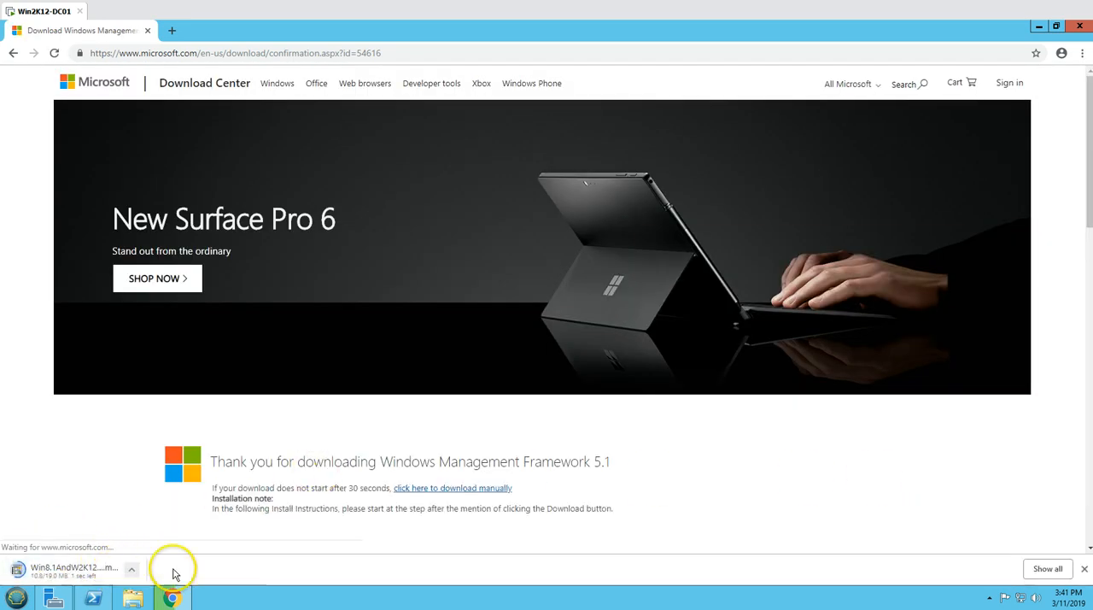
Run the downloaded update package and install update KB3191564, accepting its license terms.
{"action": "left_click", "coordinate": [134, 570]}
{"action": "left_click", "coordinate": [152, 488]}
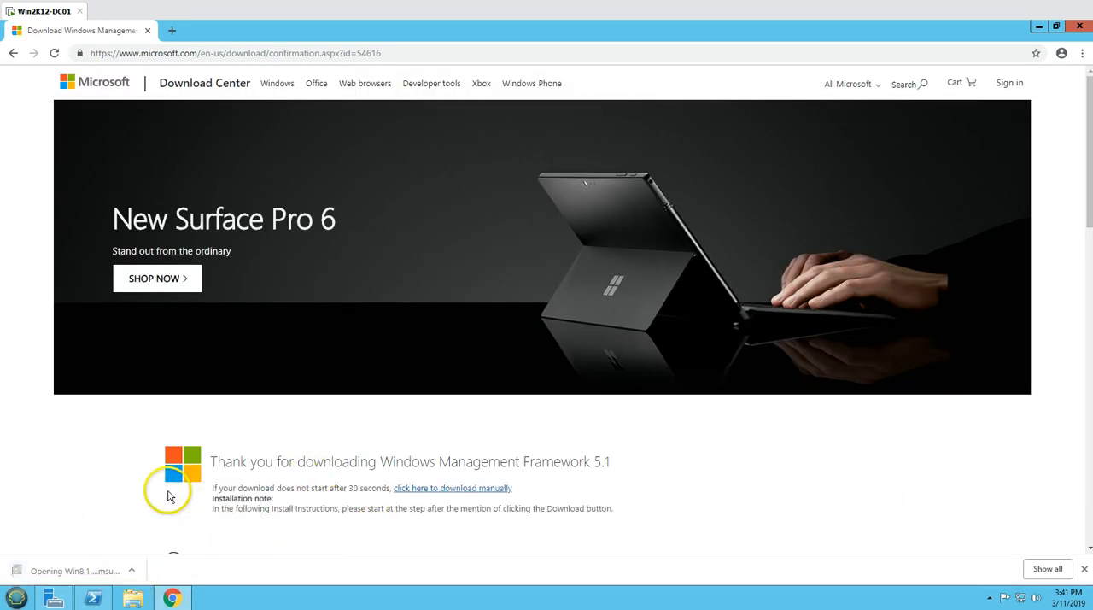
{"action": "left_click", "coordinate": [589, 320]}
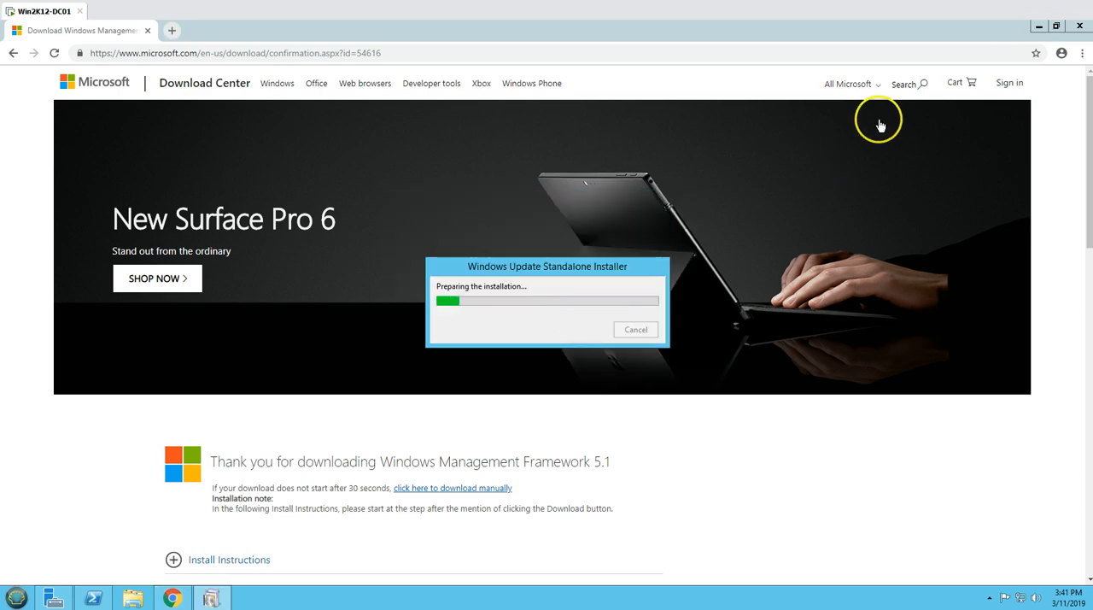
{"action": "left_click", "coordinate": [1039, 26]}
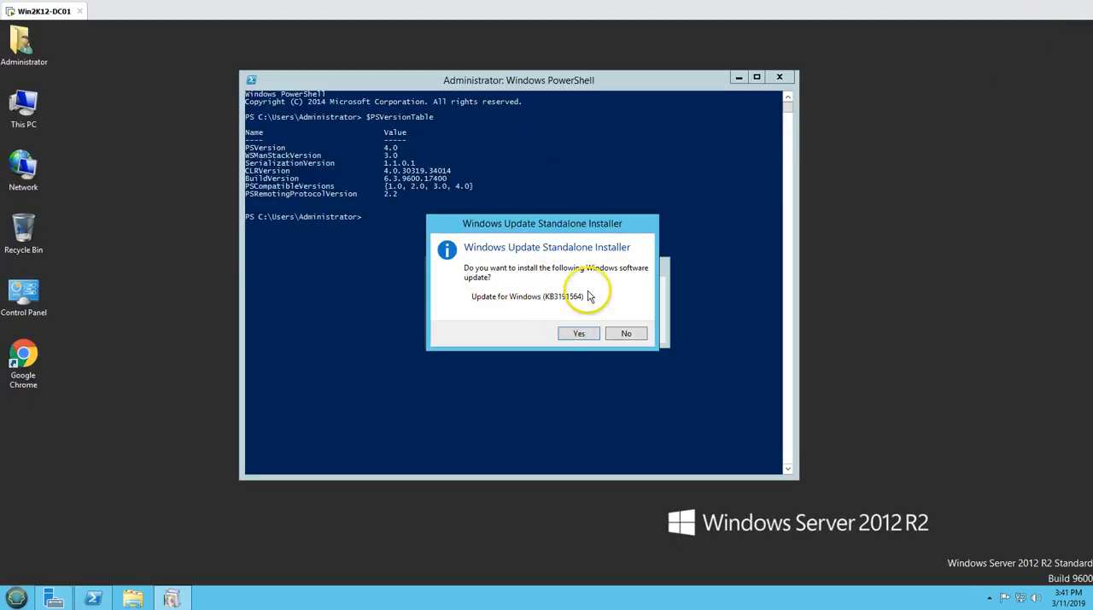
{"action": "left_click", "coordinate": [578, 334]}
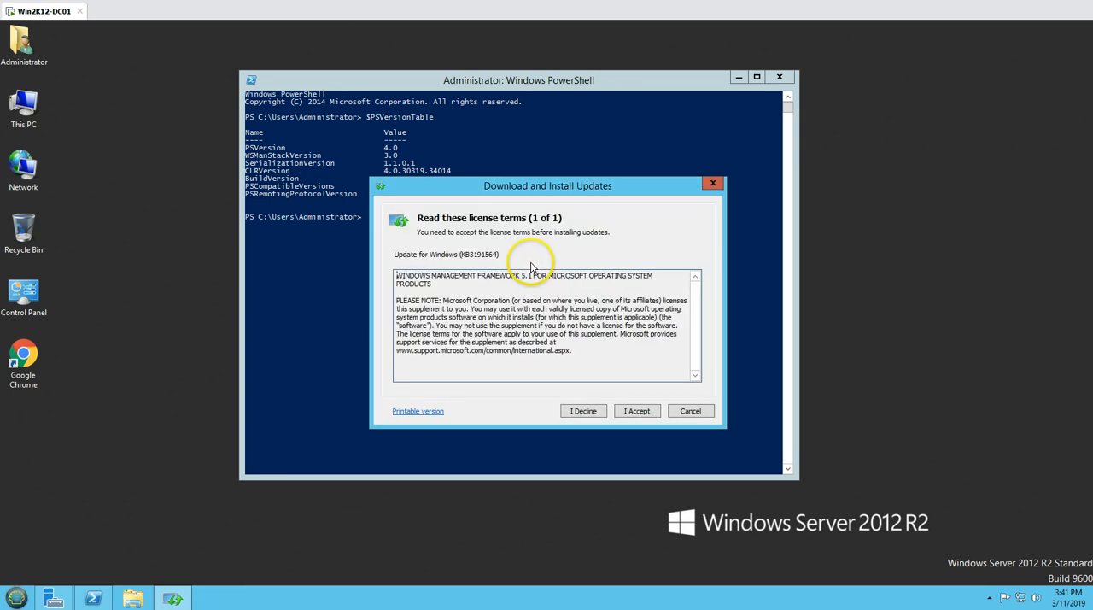
{"action": "left_click", "coordinate": [632, 412]}
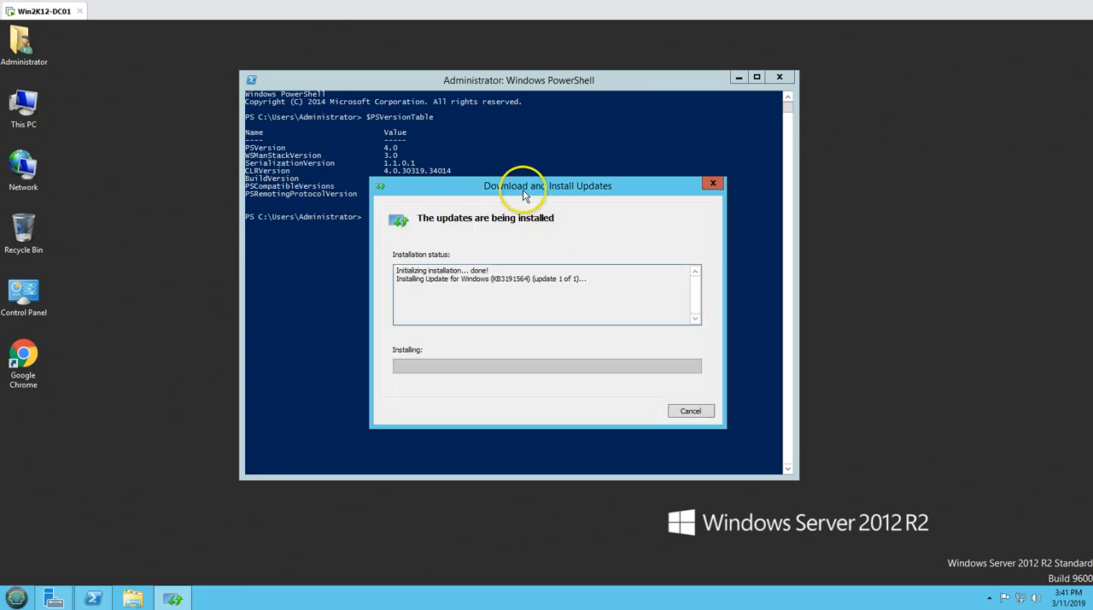
{"action": "left_click_drag", "start_coordinate": [523, 189], "coordinate": [259, 220]}
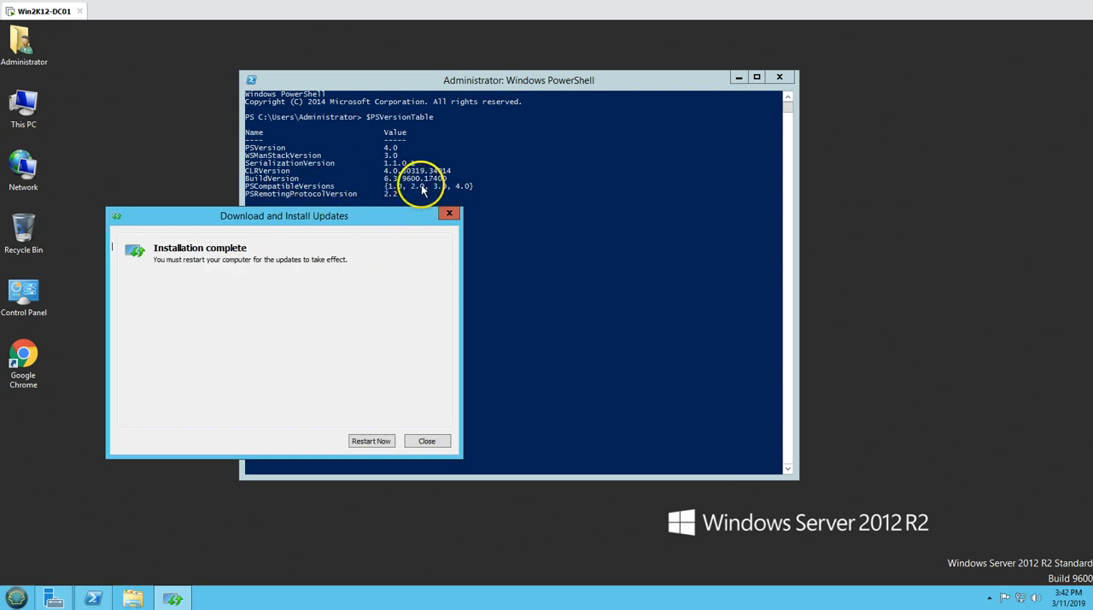
Close the PowerShell window and restart the server to apply the installed update.
{"action": "left_click", "coordinate": [778, 77]}
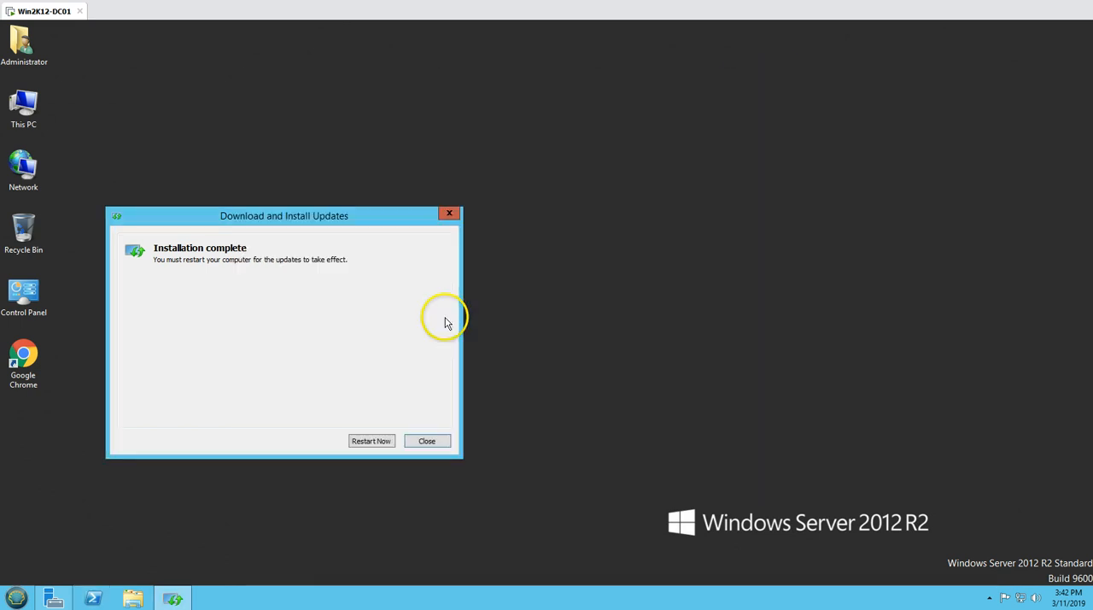
{"action": "left_click", "coordinate": [372, 441]}
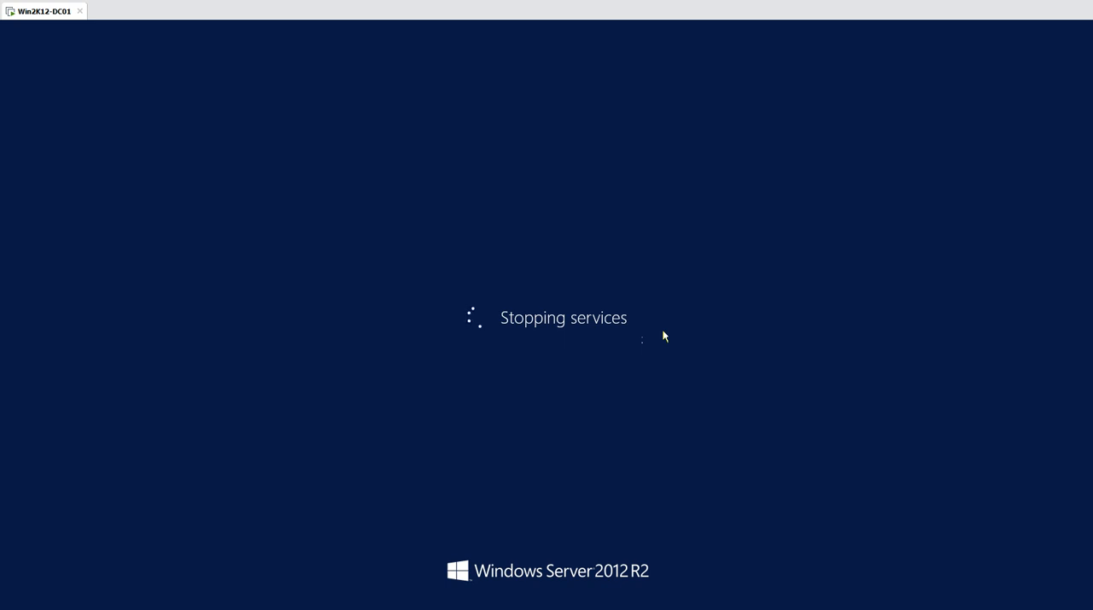
{"action": "left_click", "coordinate": [130, 53]}
{"action": "left_click", "coordinate": [359, 270]}
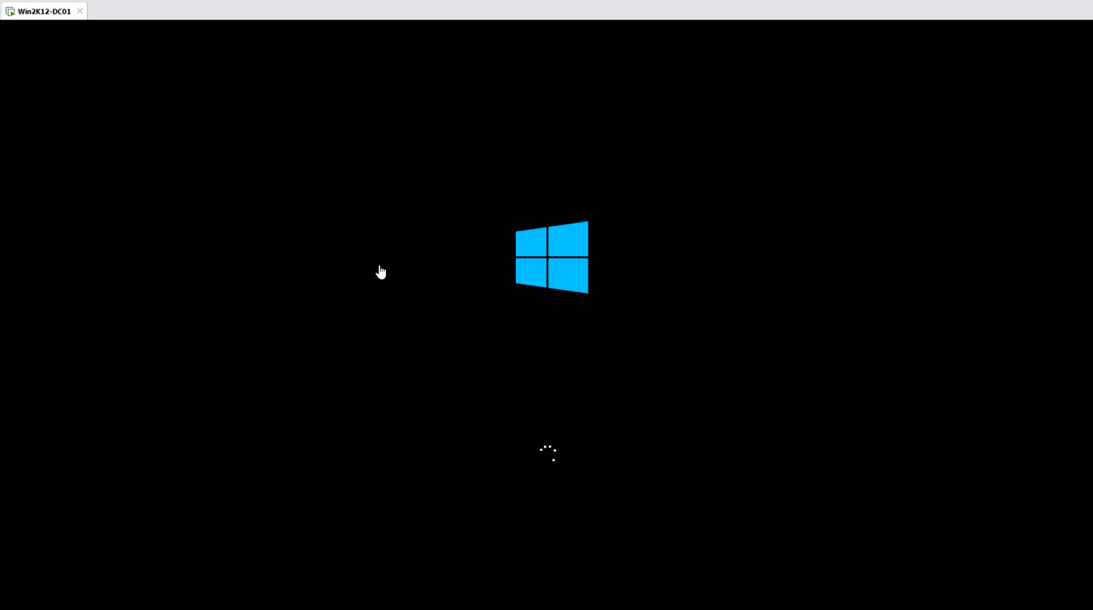
Bring up the virtual machine's sign-in screen after the restart and sign in to the administrator account with its password.
{"action": "left_click", "coordinate": [43, 37]}
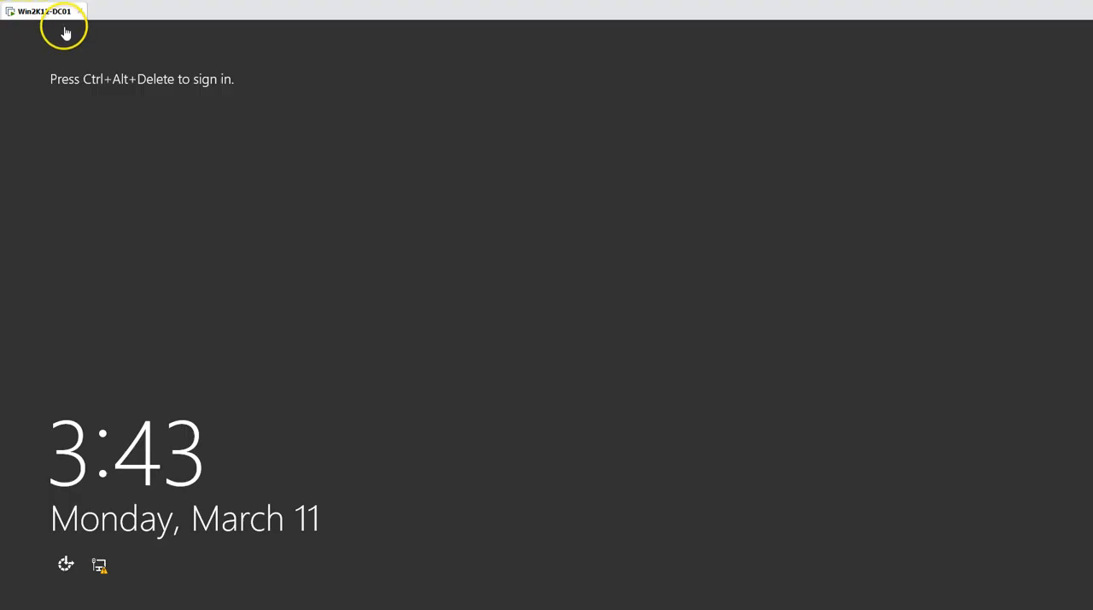
{"action": "right_click", "coordinate": [48, 13]}
{"action": "left_click", "coordinate": [93, 83]}
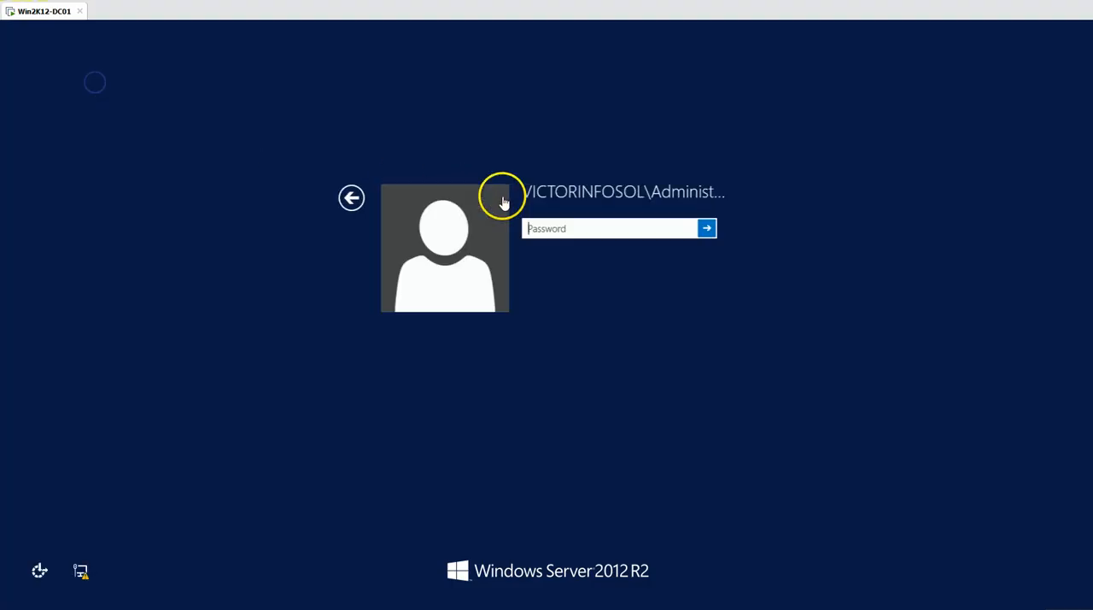
{"action": "left_click", "coordinate": [560, 227]}
{"action": "type", "text": "••••"}
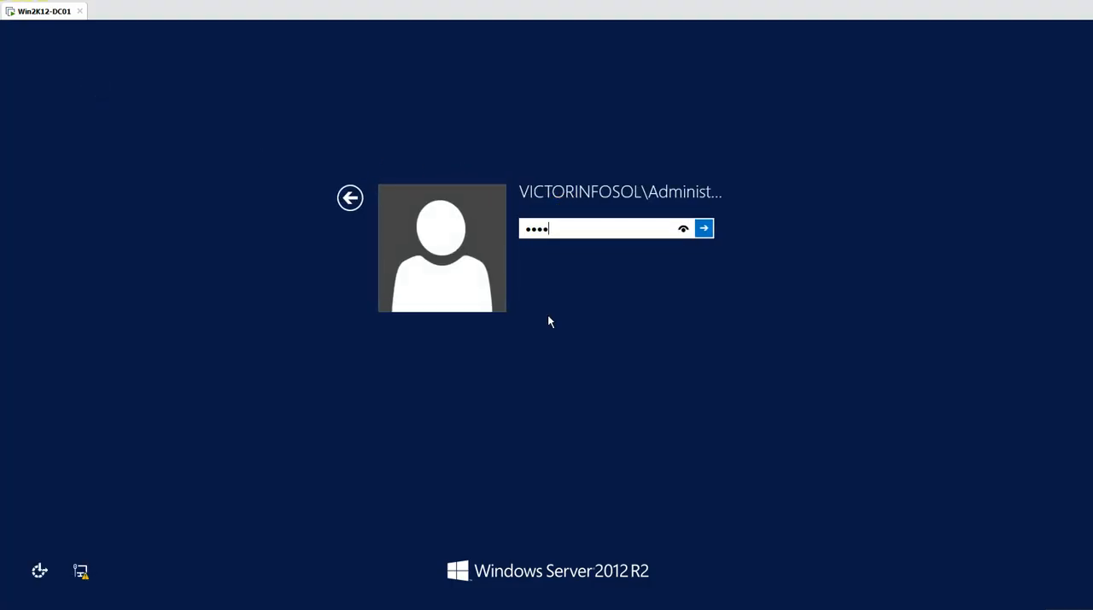
{"action": "type", "text": "•••"}
{"action": "key", "text": "Return"}
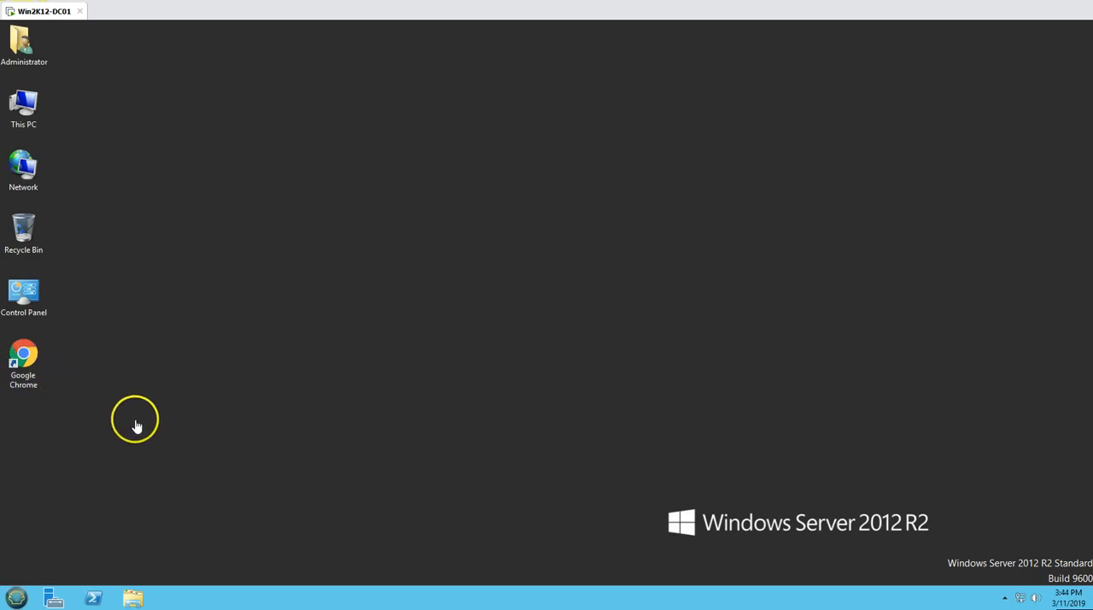
Open Windows PowerShell and run $PSVersionTable to check the installed PowerShell version.
{"action": "left_click", "coordinate": [94, 597]}
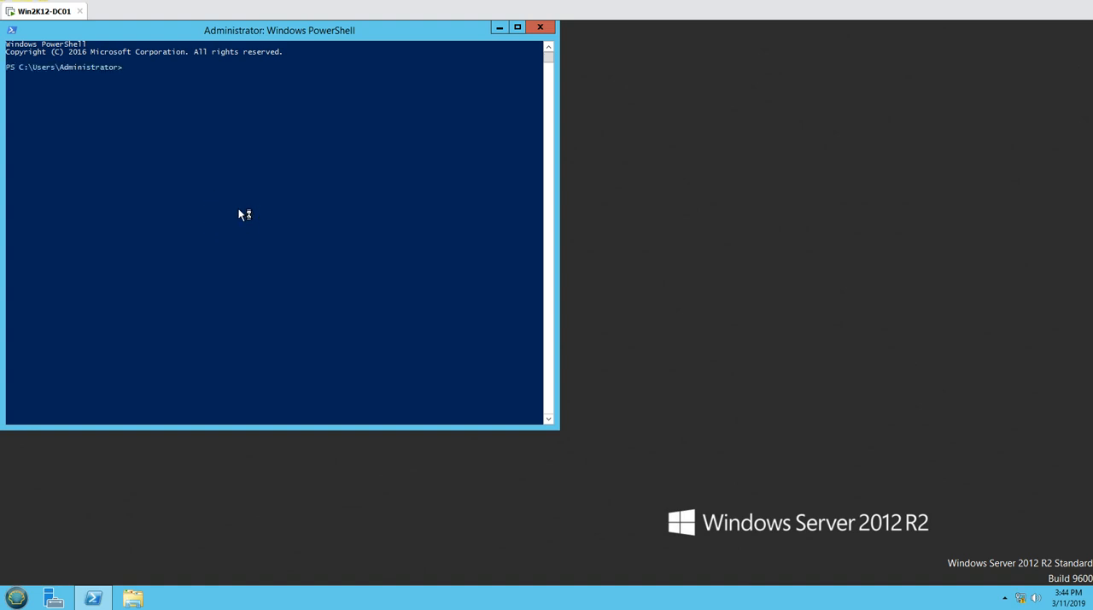
{"action": "type", "text": "$"}
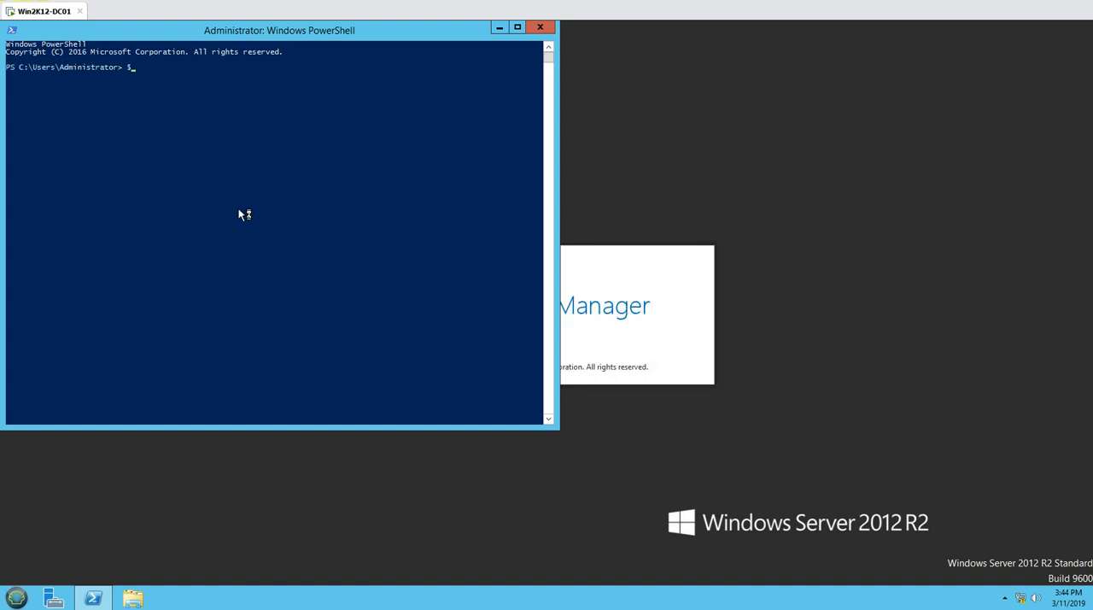
{"action": "type", "text": "PSVersionTable"}
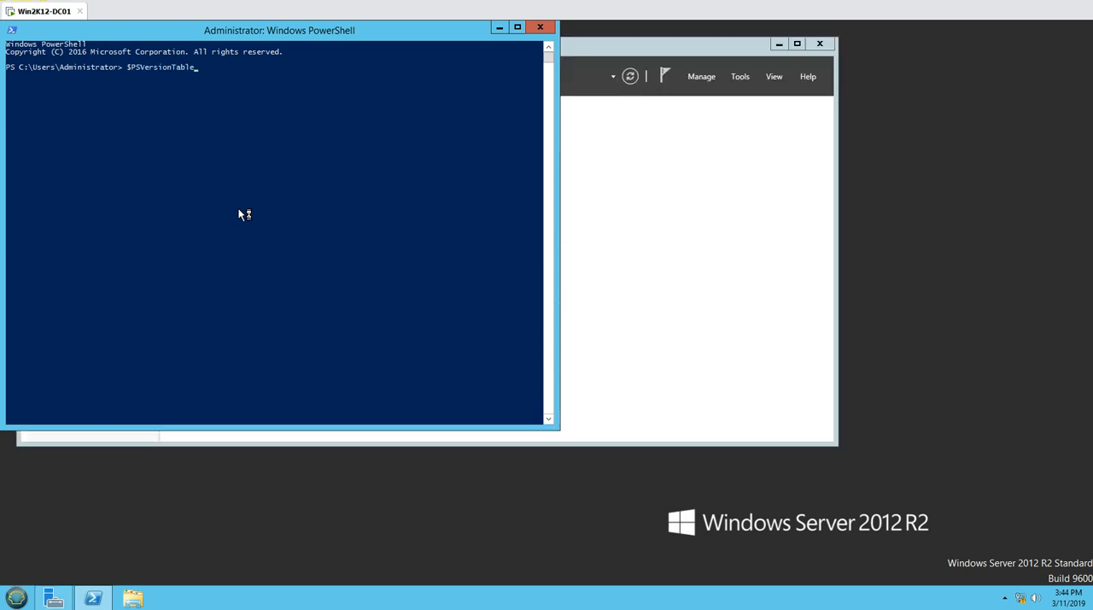
{"action": "key", "text": "Return"}
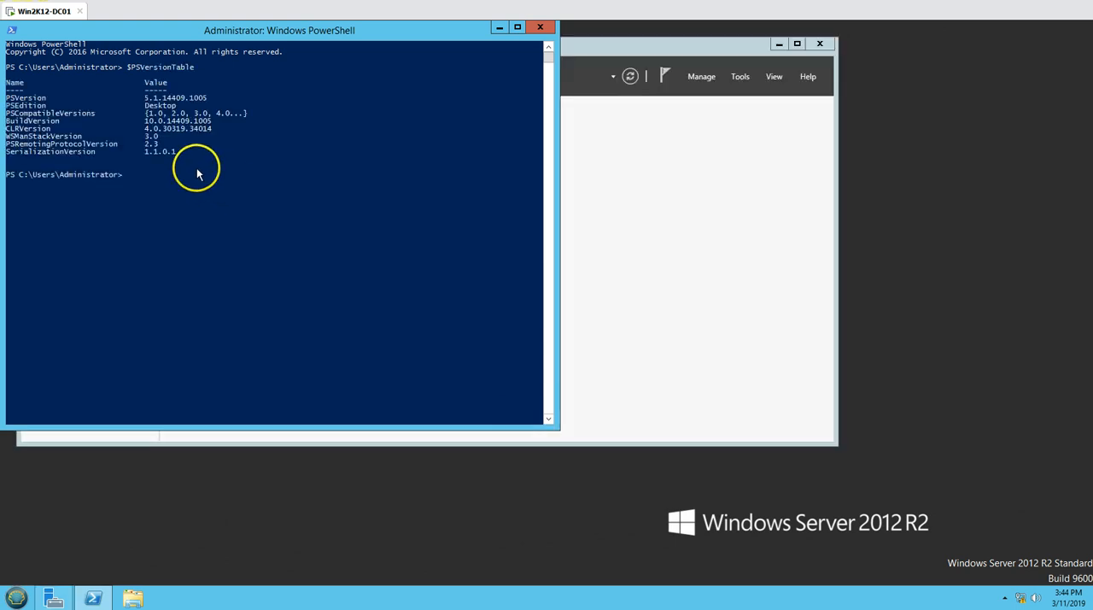